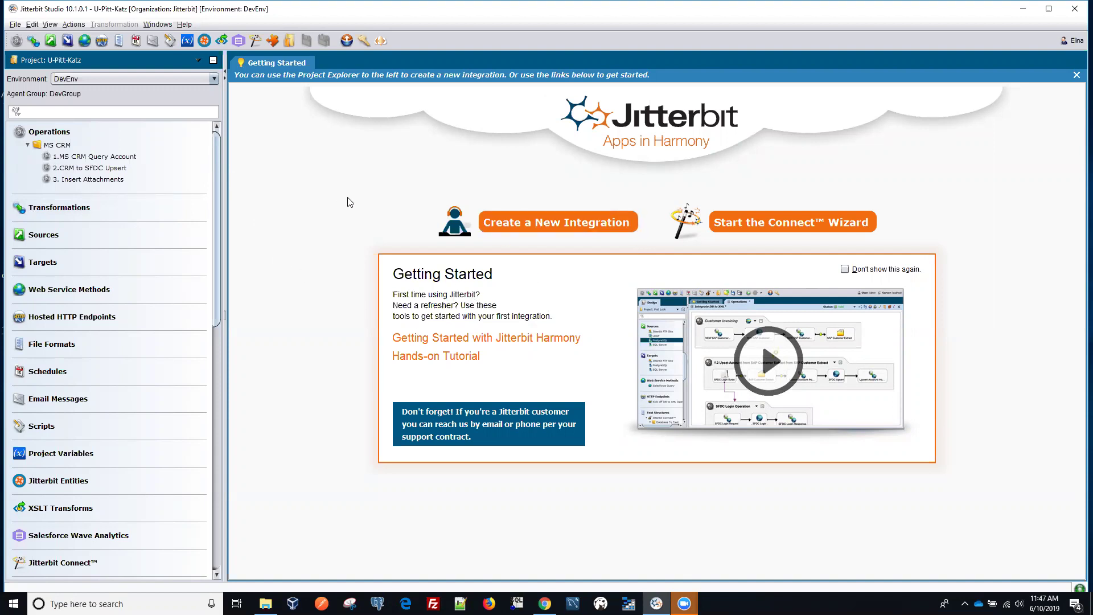
# - Open the 1.MS CRM Query Account operation to display the three chained operations
pyautogui.doubleClick(61, 160)
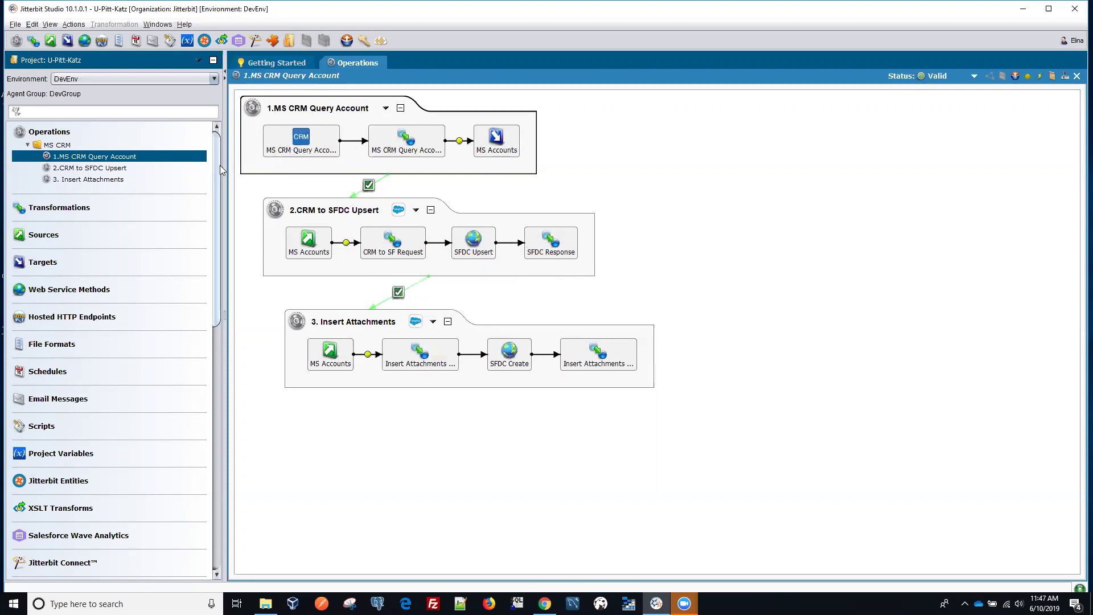
# - Test the New MS CRM Endpoint connection successfully, then close its editor
pyautogui.moveTo(217, 165); pyautogui.dragTo(218, 370)
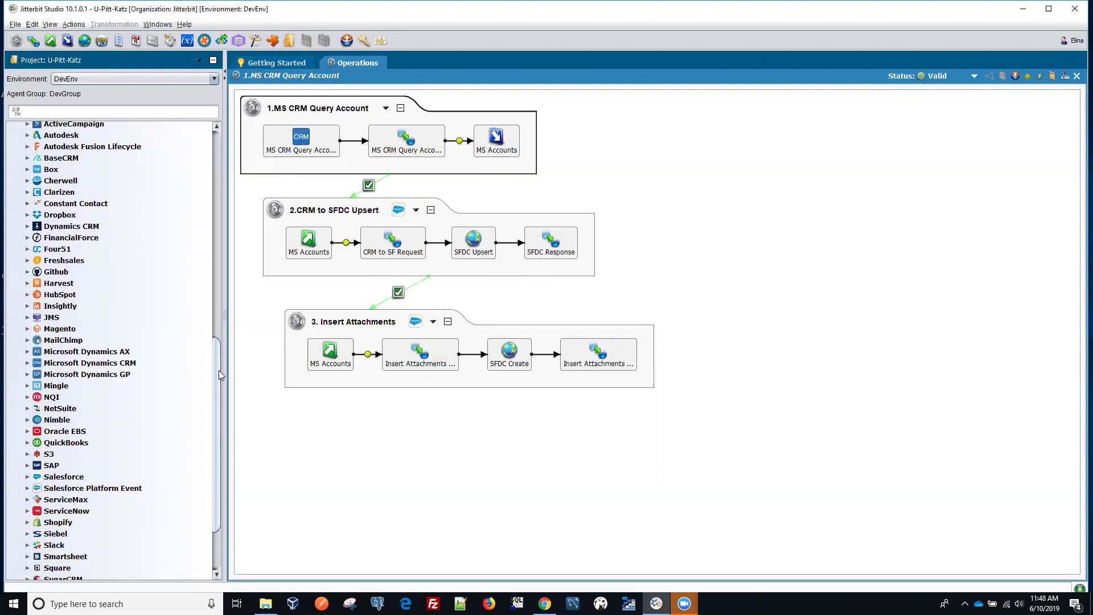
pyautogui.click(27, 363)
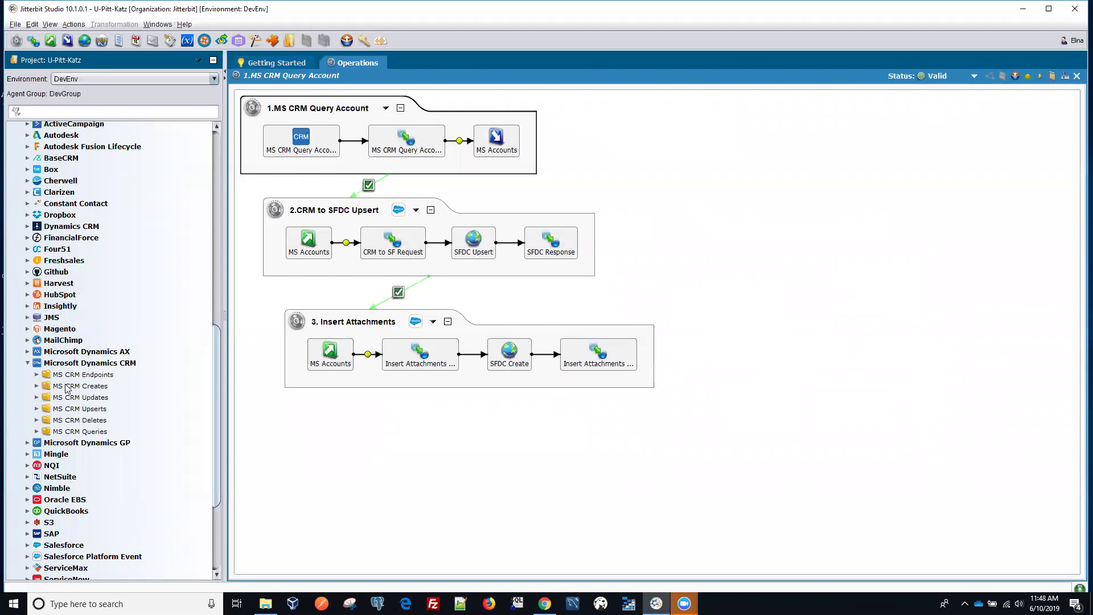
pyautogui.click(37, 375)
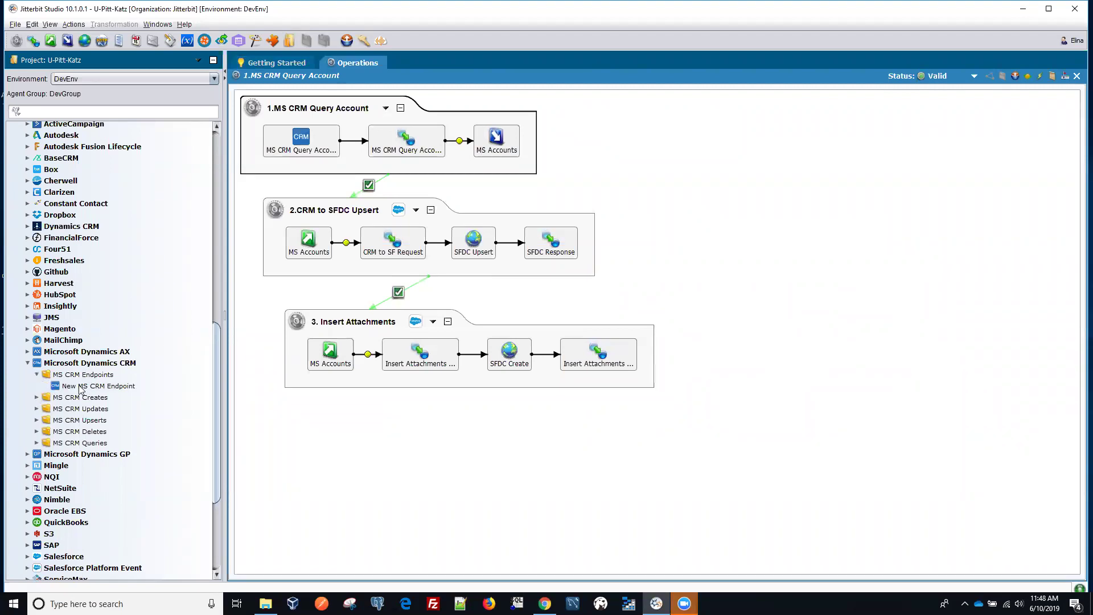
pyautogui.doubleClick(80, 387)
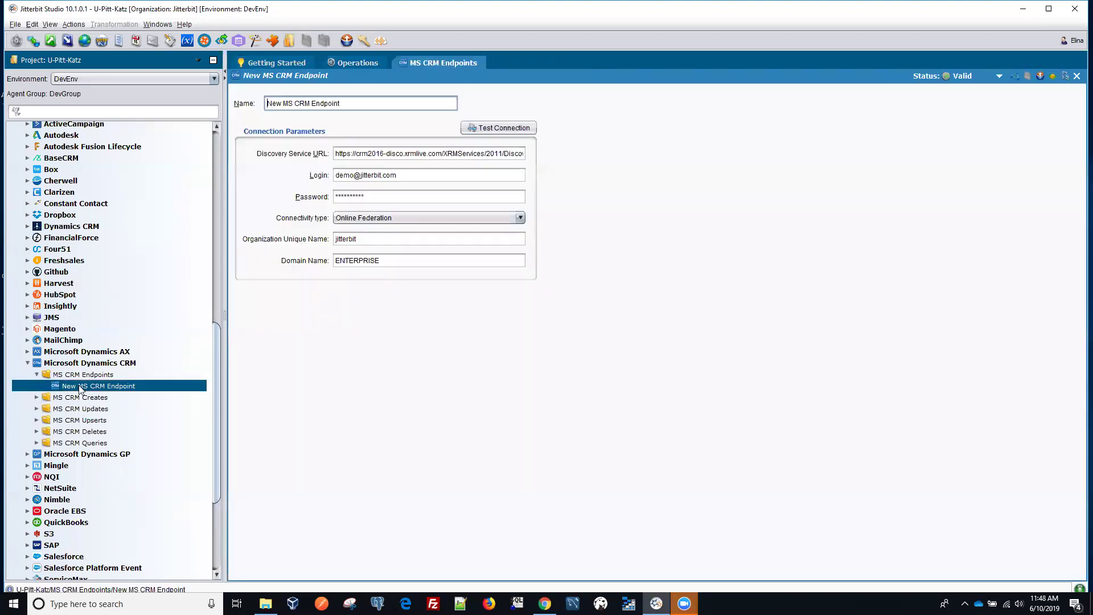
pyautogui.click(487, 130)
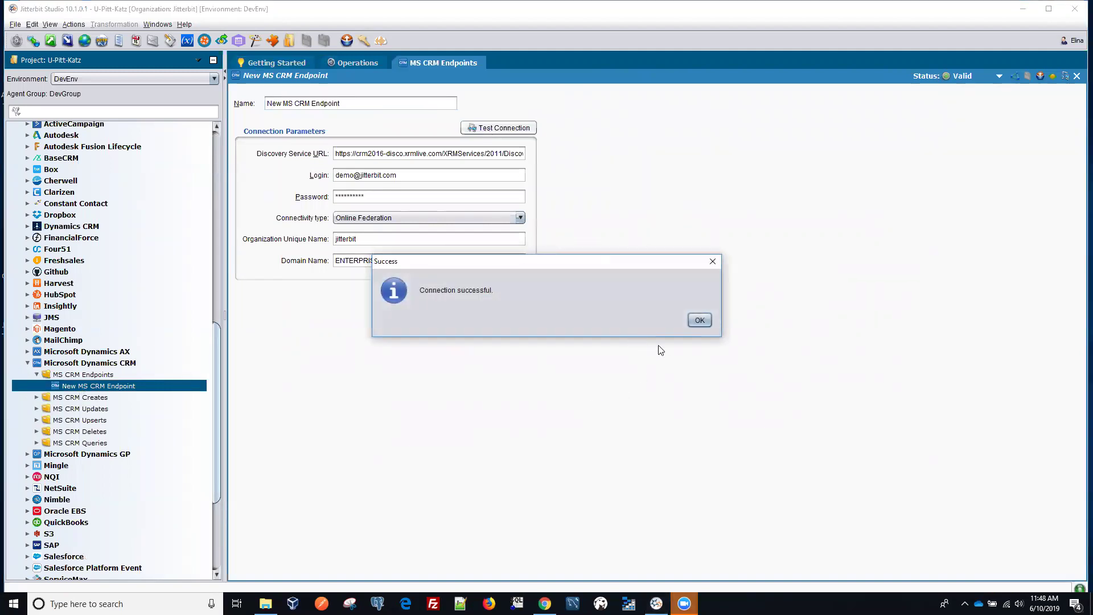
pyautogui.click(699, 320)
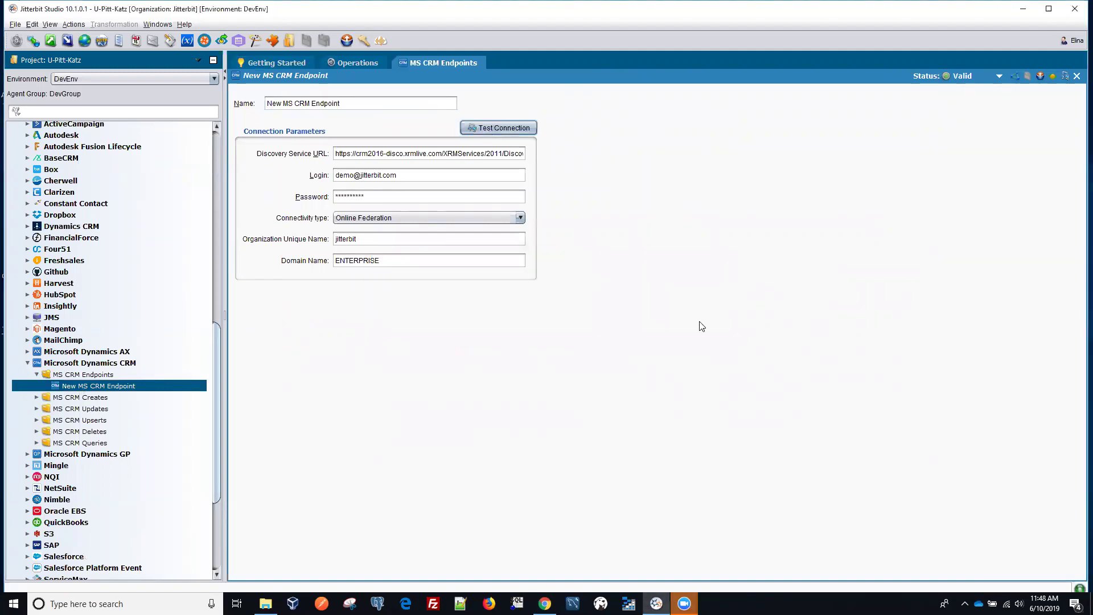
pyautogui.click(1076, 76)
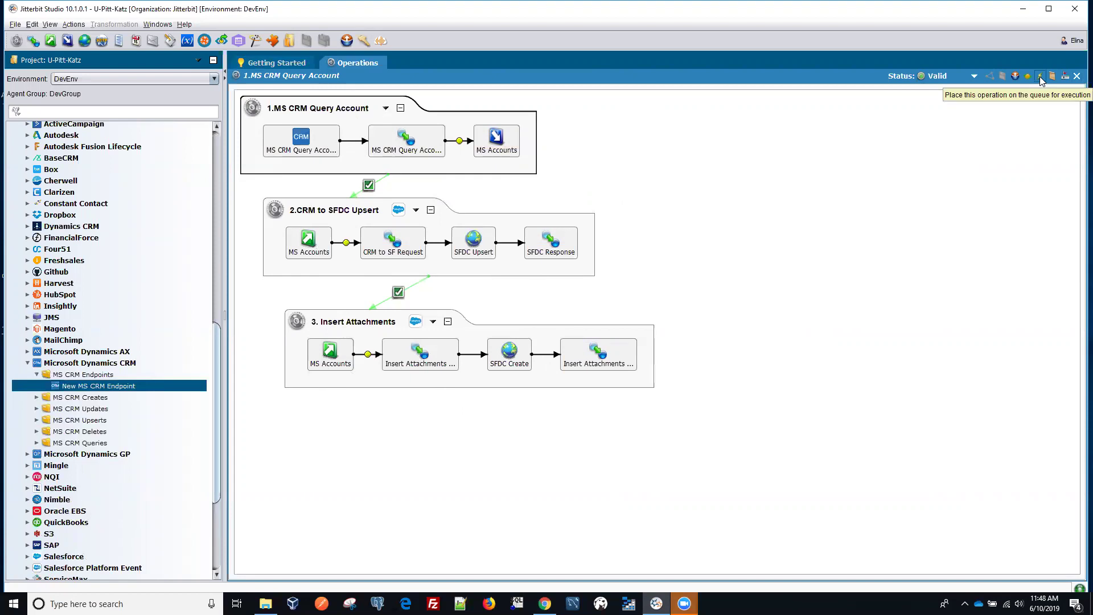
# - Expand the Schedules folder and check its actions, confirming no schedules exist yet
pyautogui.moveTo(220, 366); pyautogui.dragTo(217, 232)
pyautogui.click(28, 220)
pyautogui.rightClick(27, 223)
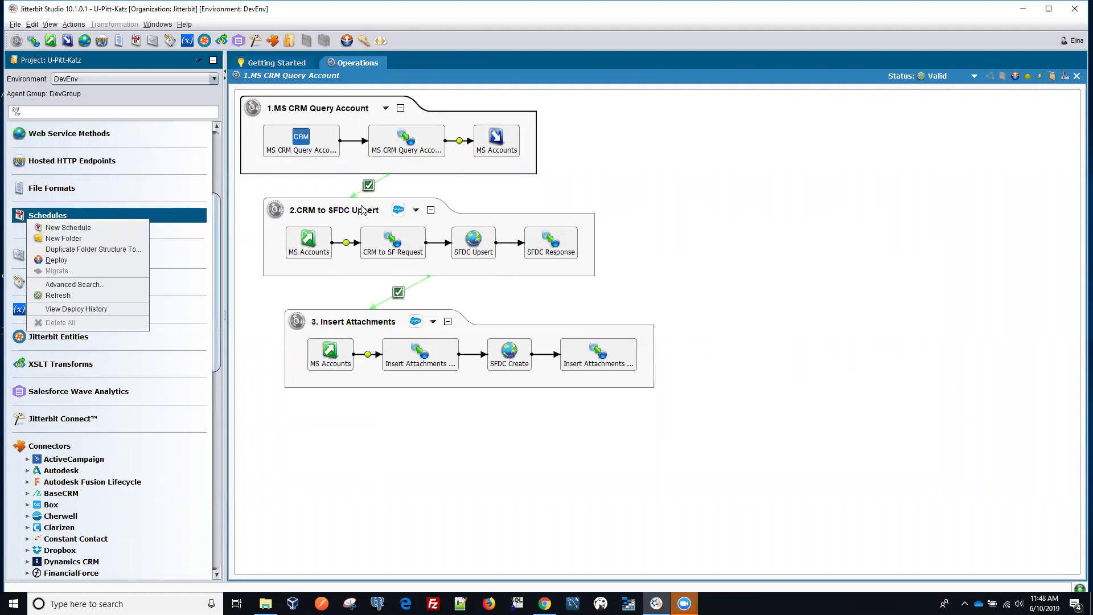
pyautogui.click(662, 174)
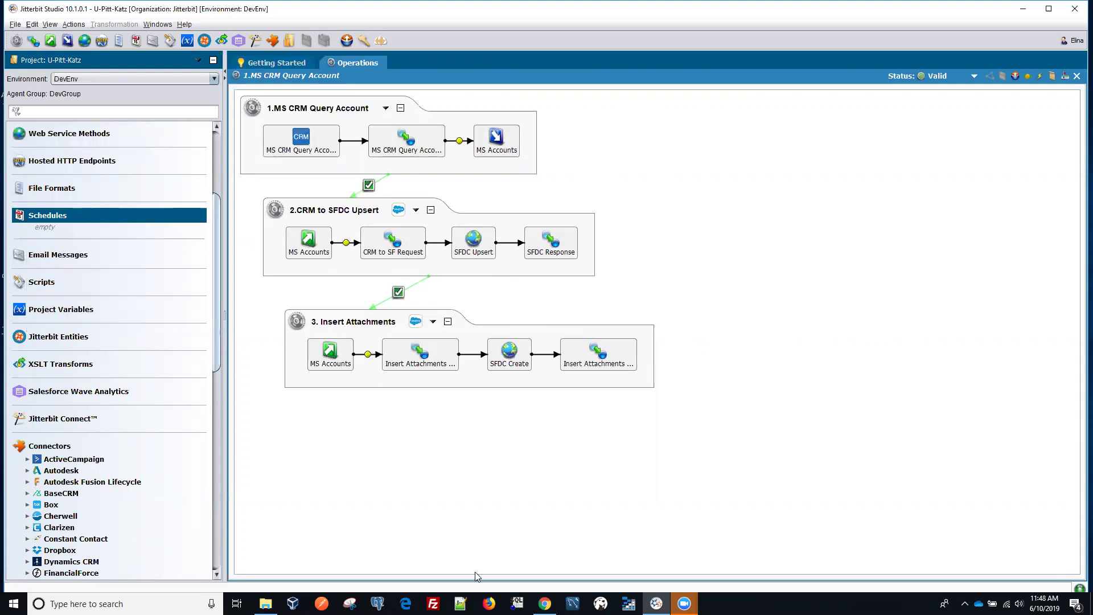
pyautogui.moveTo(545, 603)
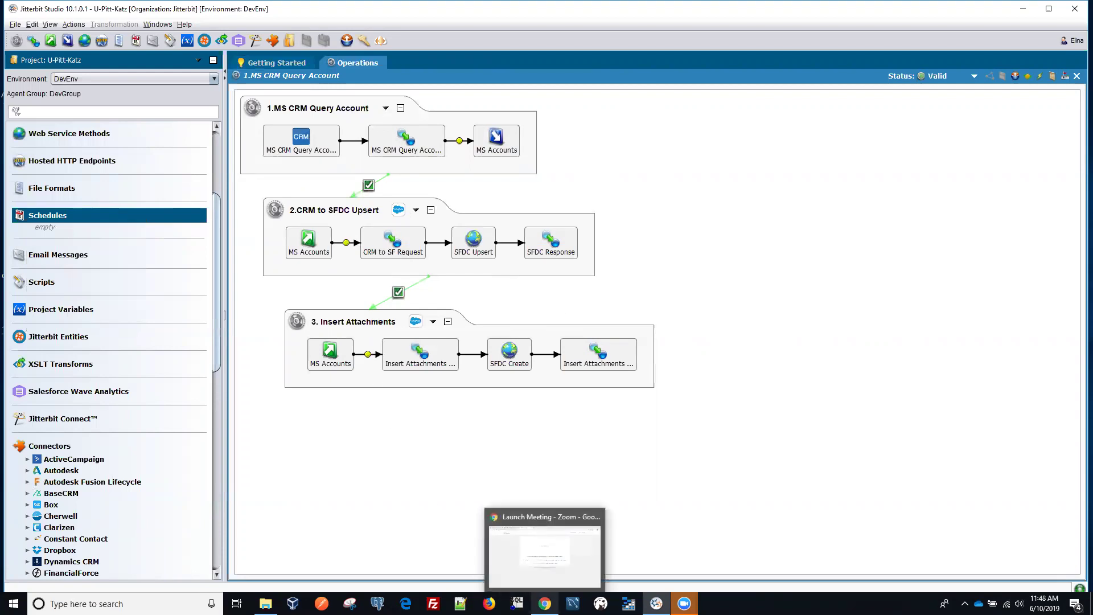
pyautogui.click(545, 535)
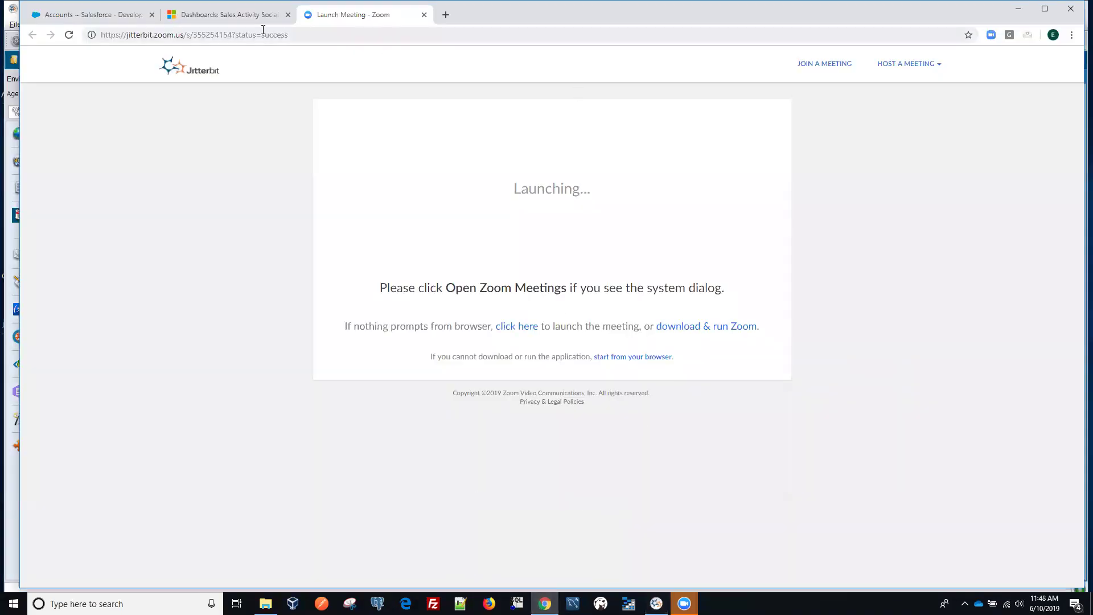
pyautogui.click(94, 15)
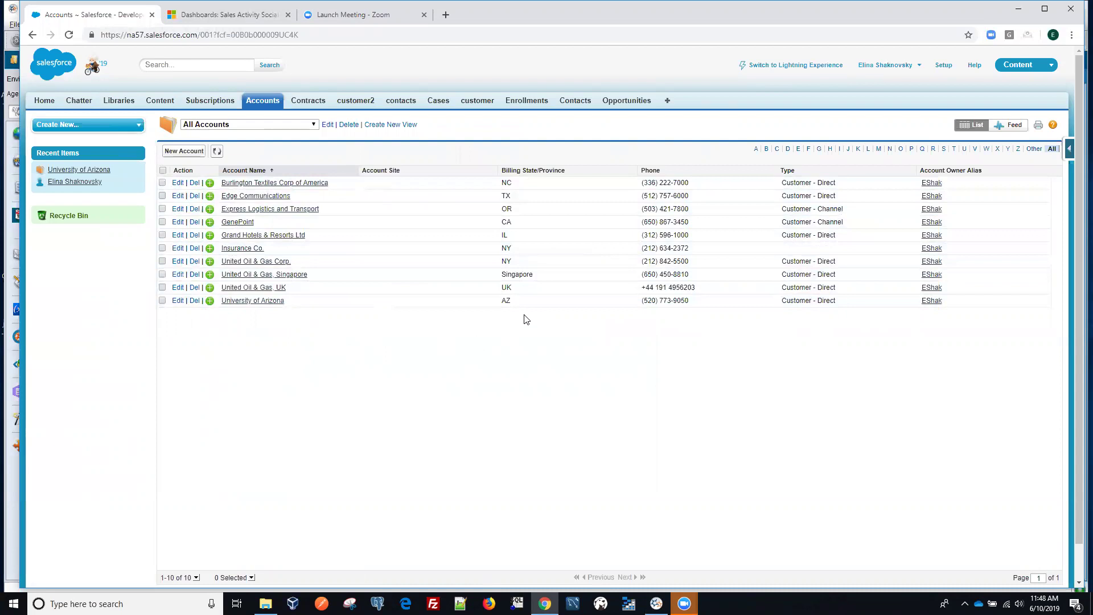
pyautogui.moveTo(656, 604)
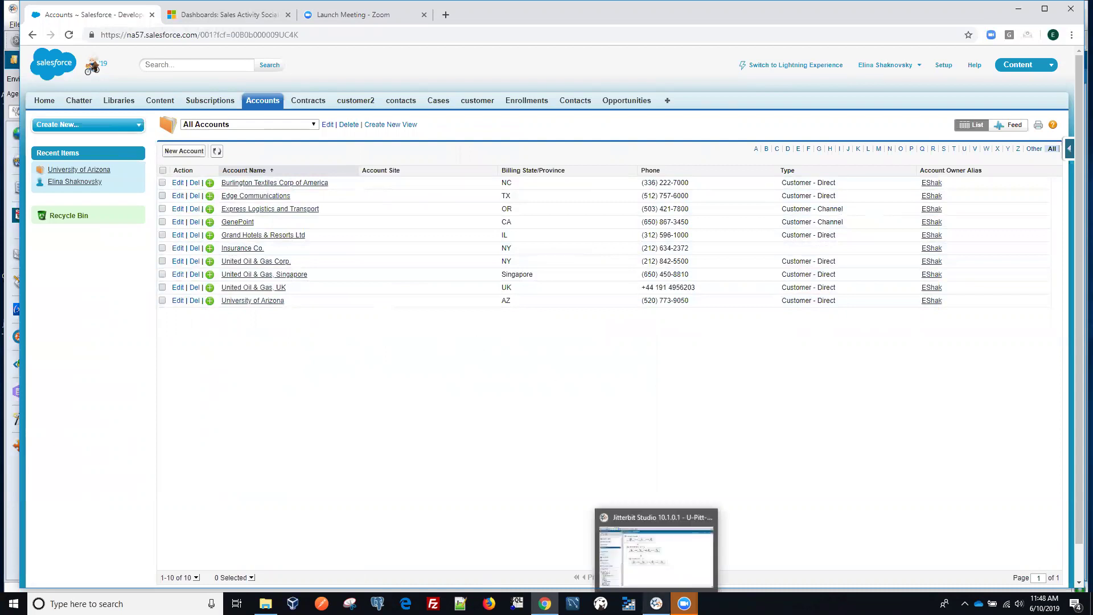
pyautogui.click(674, 551)
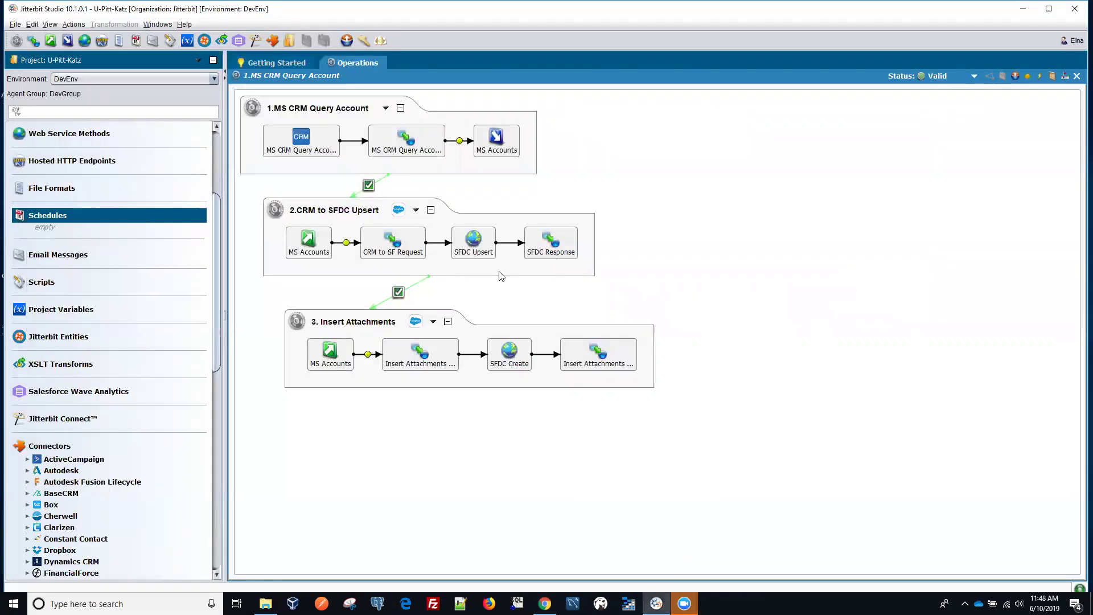
# - Review the account query filtered by name = CRM Test ES in the Query Builder, then cancel
pyautogui.doubleClick(283, 148)
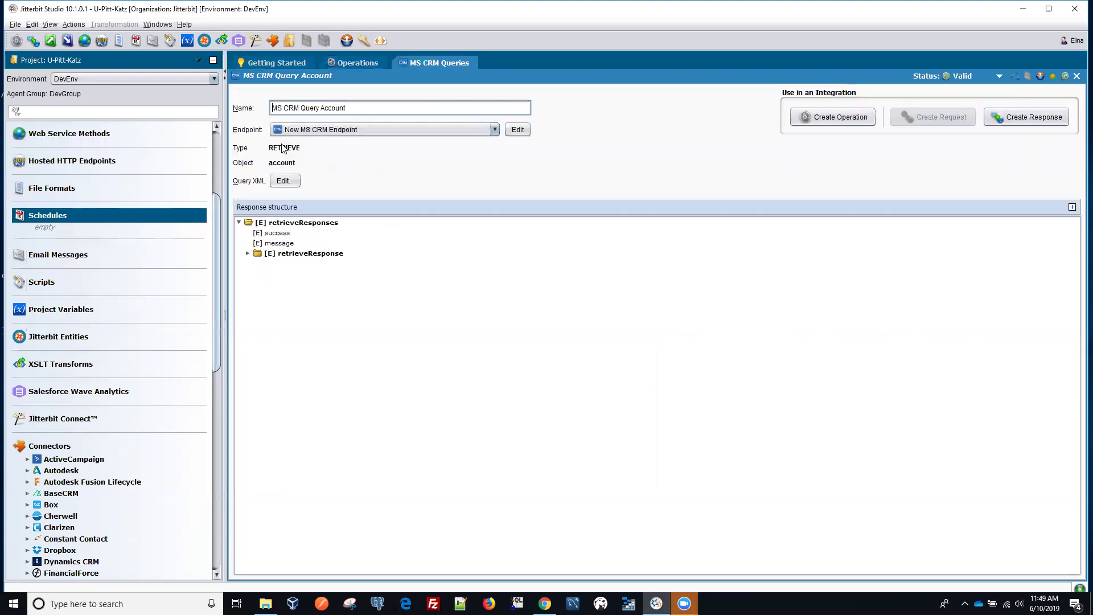
pyautogui.click(287, 182)
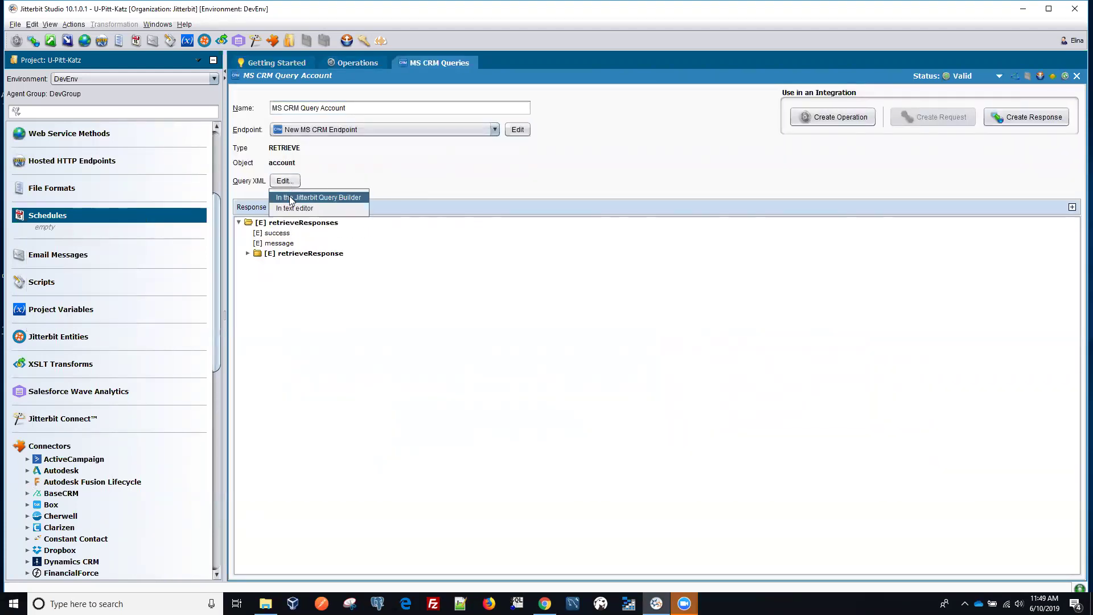
pyautogui.click(289, 195)
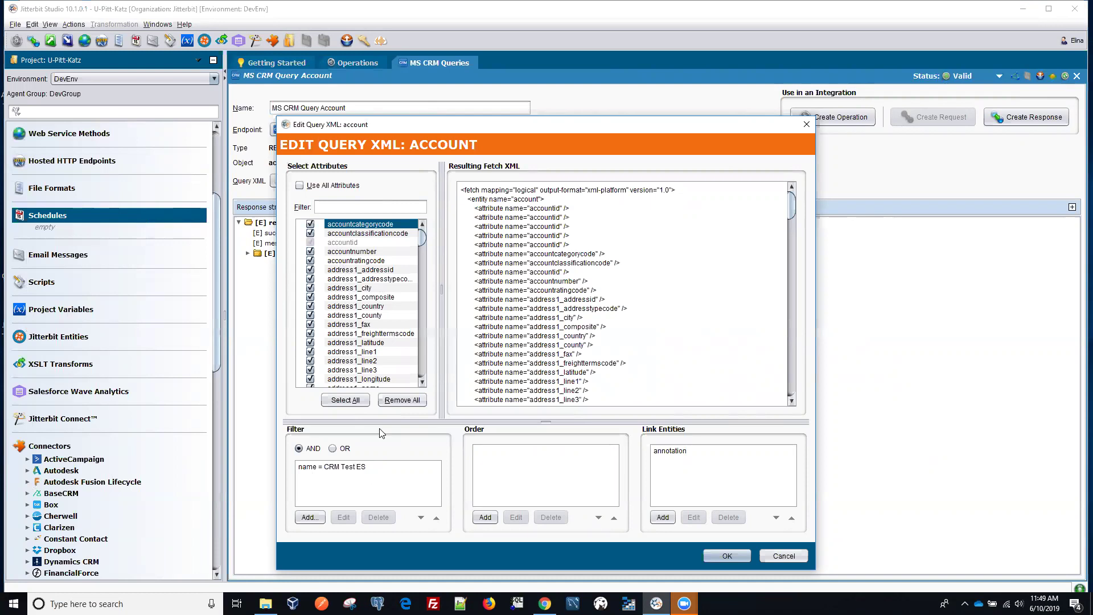
pyautogui.click(777, 556)
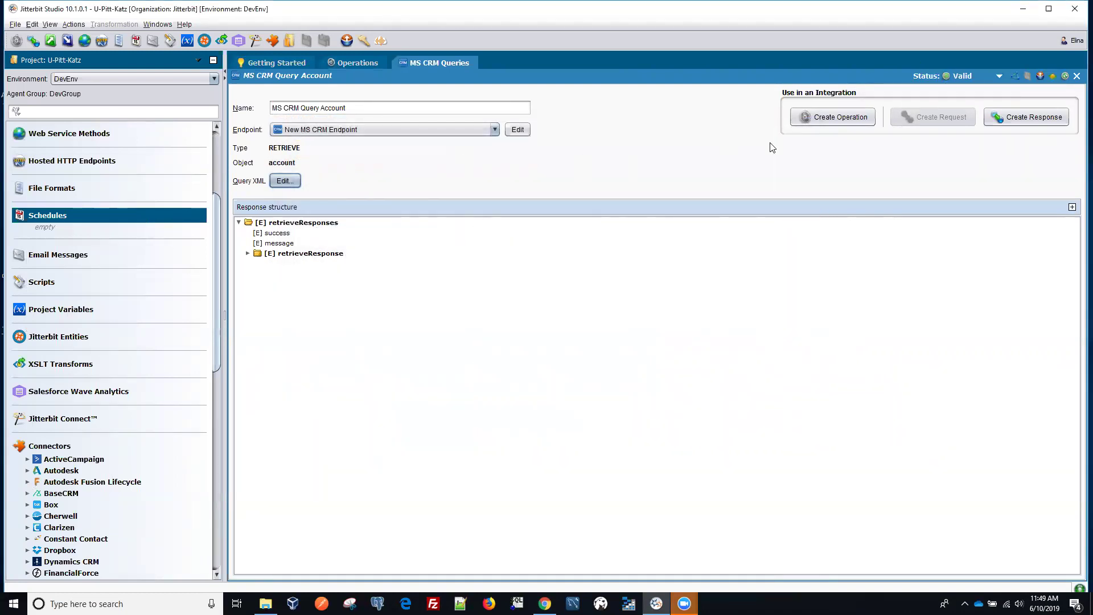
# - Close the query source and run the 1.MS CRM Query Account operation
pyautogui.click(1076, 76)
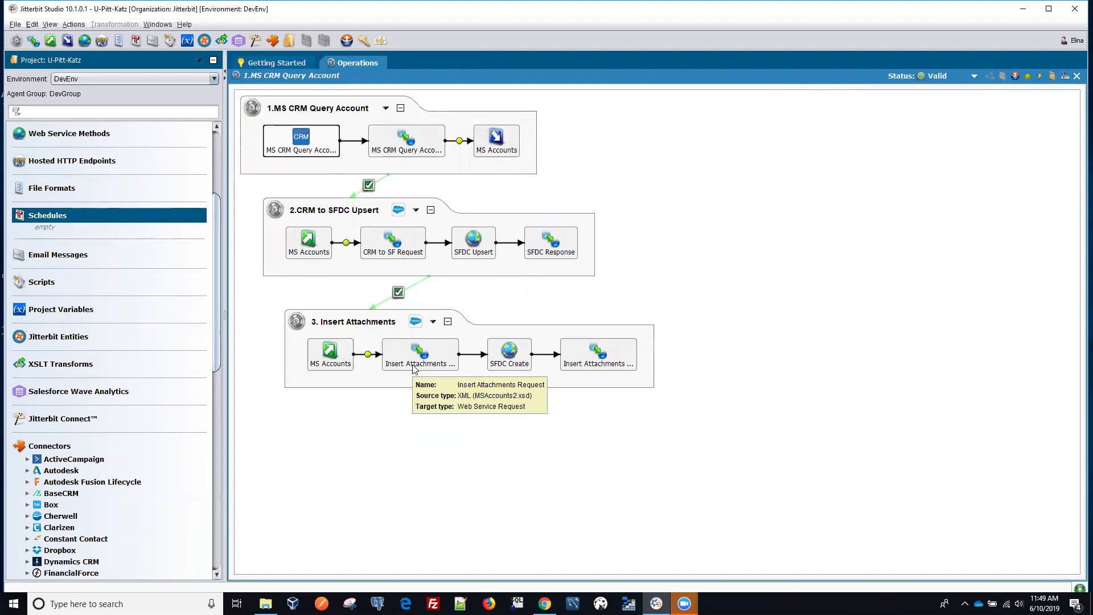
pyautogui.click(1041, 78)
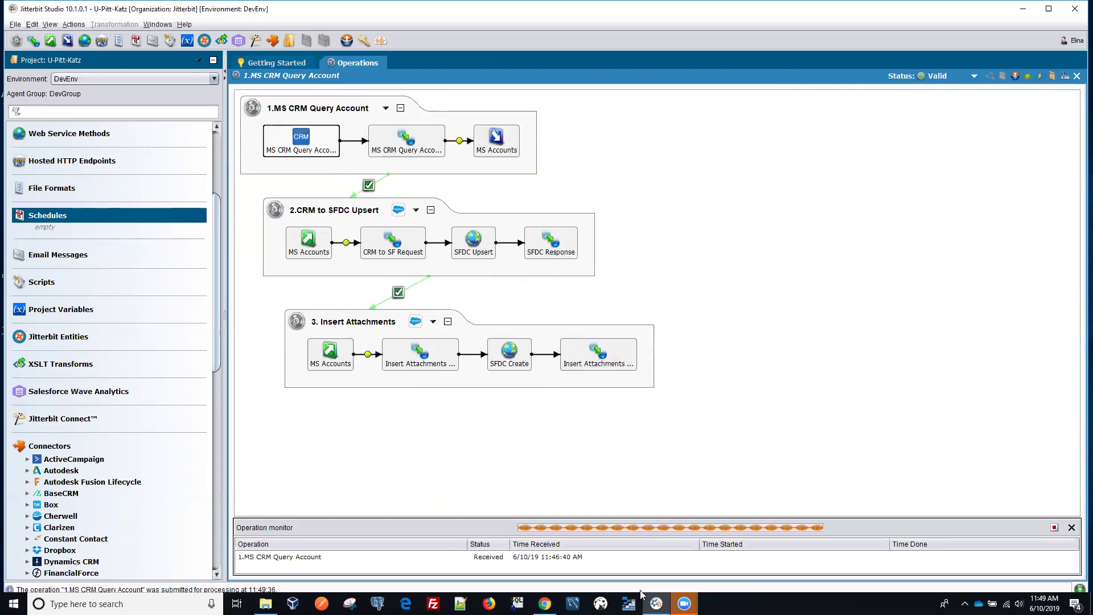
pyautogui.moveTo(545, 603)
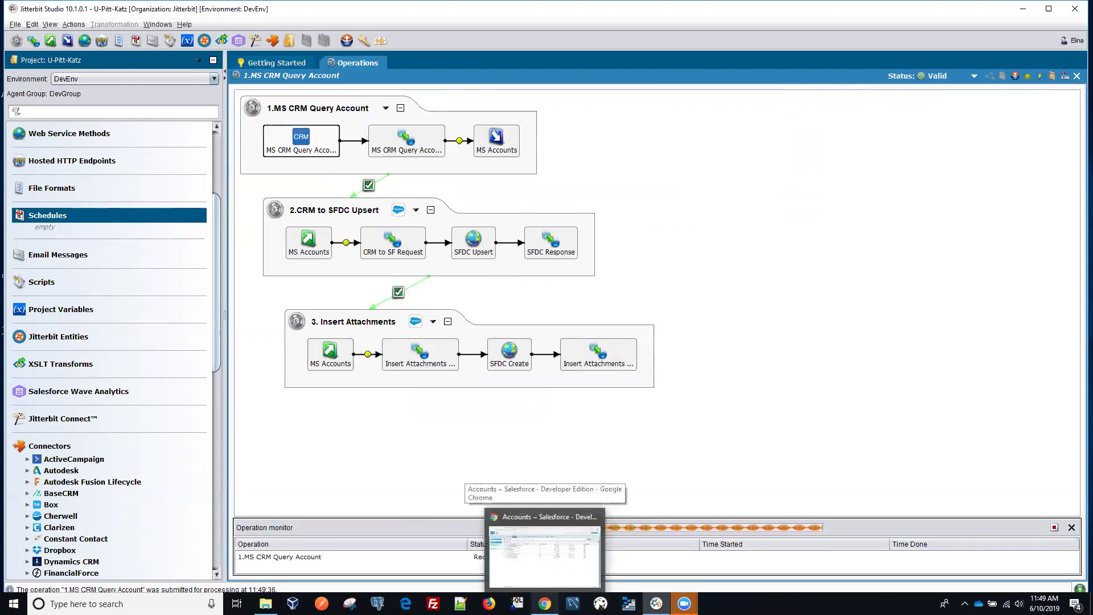
# - Refresh the Salesforce accounts list and open the CRM Test ES account
pyautogui.click(545, 555)
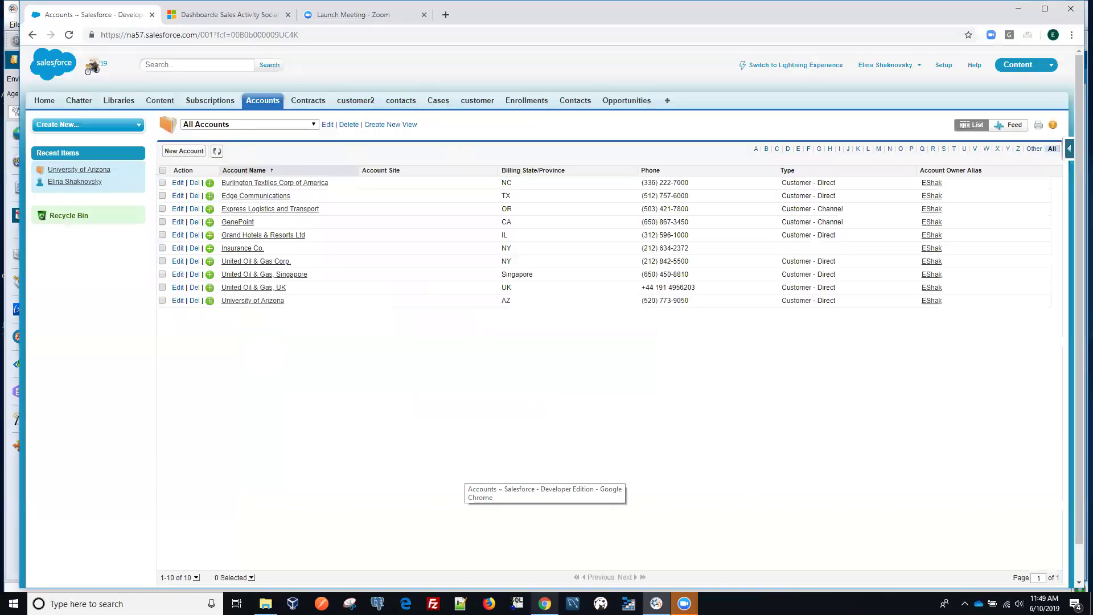
pyautogui.click(217, 151)
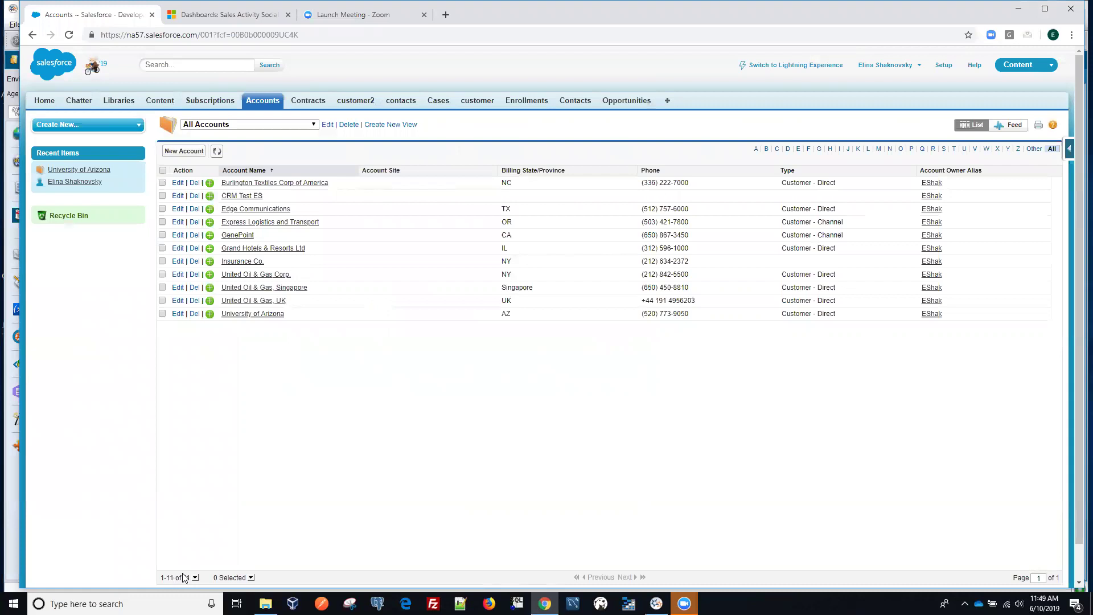
pyautogui.click(238, 199)
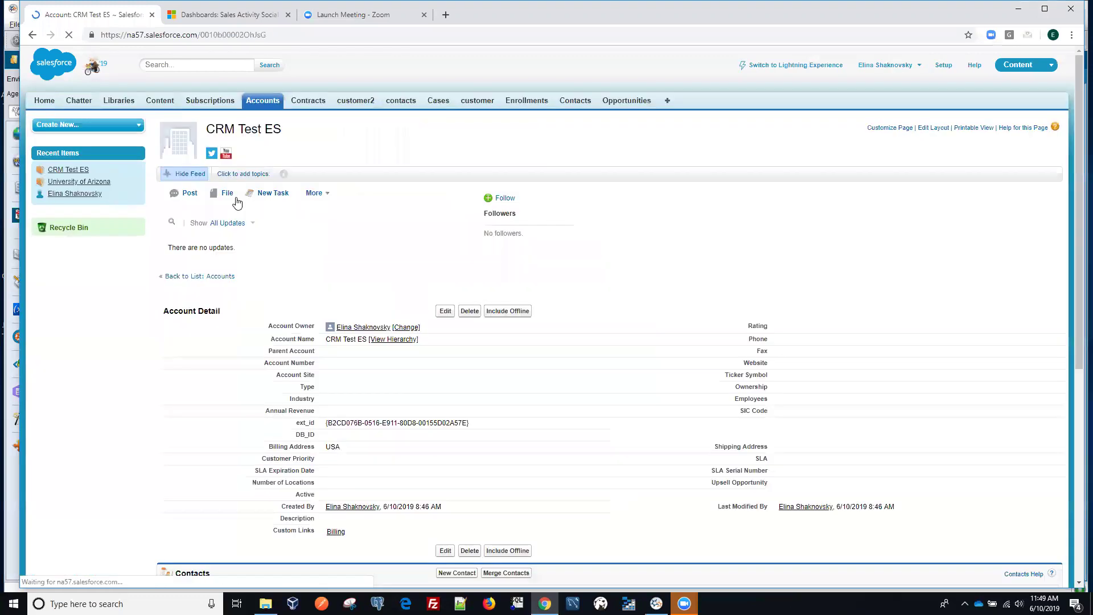
# - View the account's google - Google Search.pdf attachment, then return to Jitterbit Studio
pyautogui.scroll(-7, 658, 396)
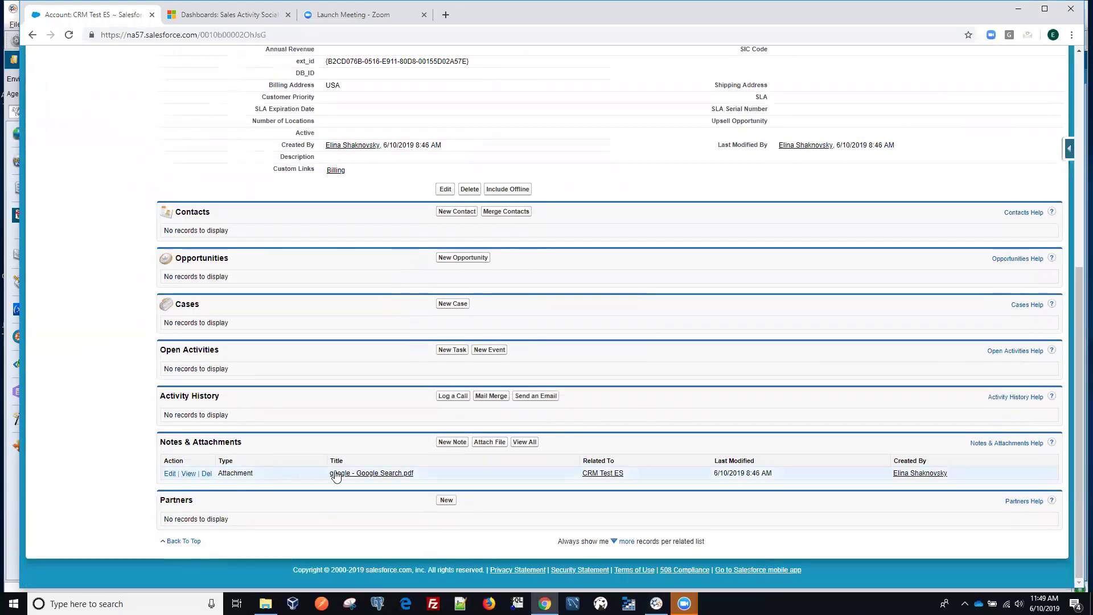
pyautogui.click(354, 474)
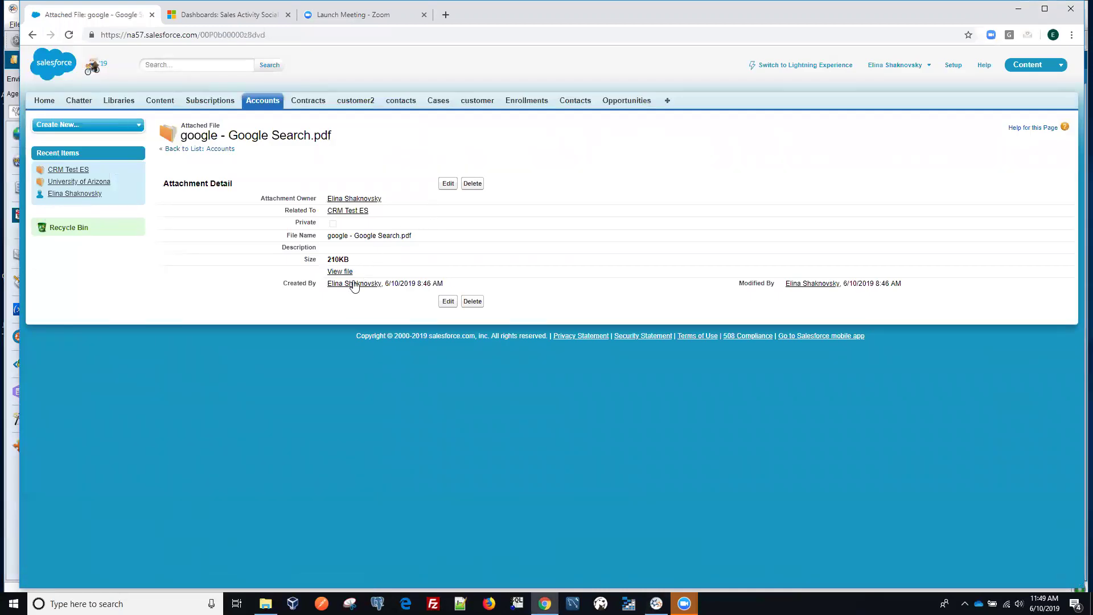
pyautogui.click(339, 272)
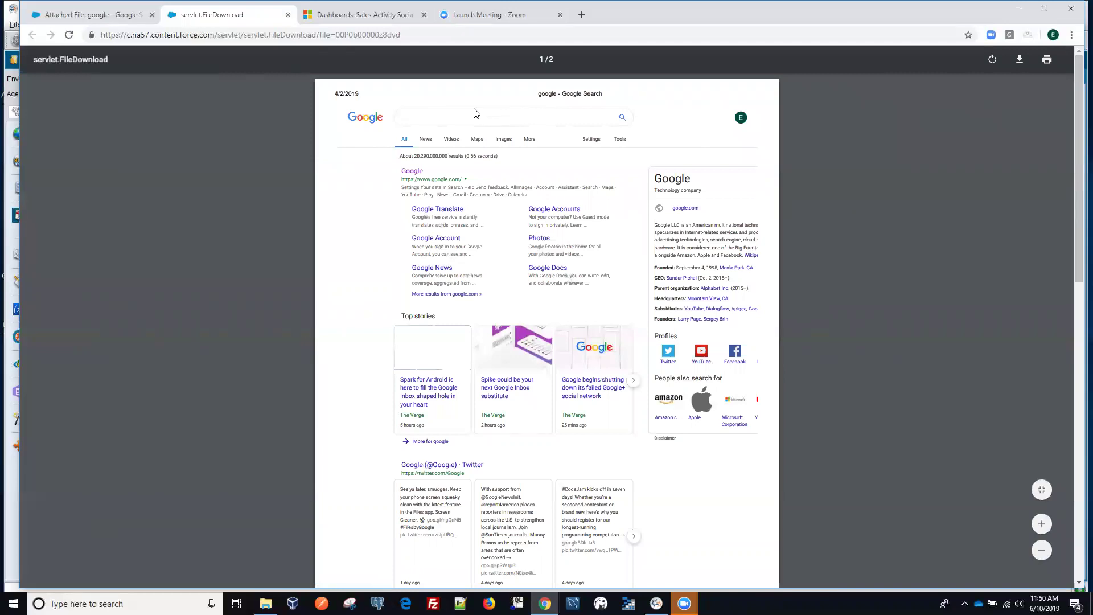
pyautogui.click(289, 16)
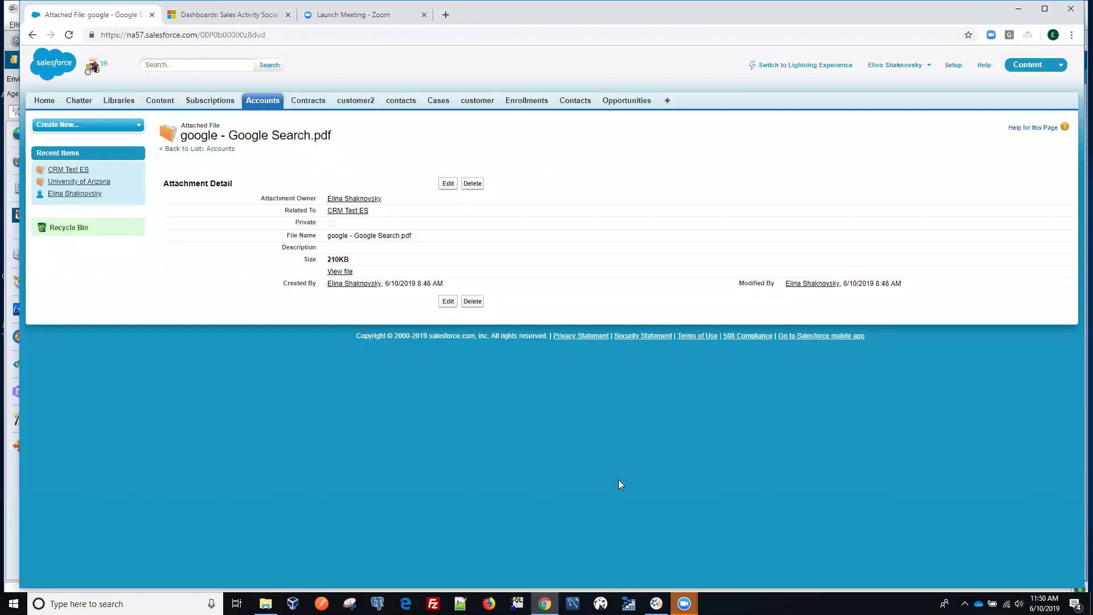
pyautogui.click(657, 604)
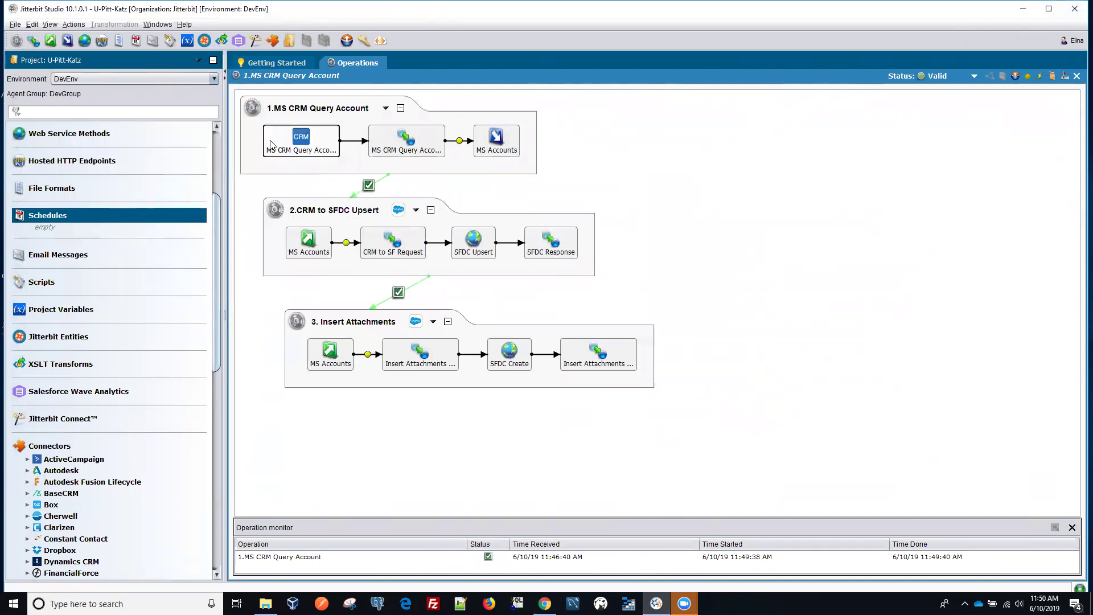
pyautogui.moveTo(423, 150)
pyautogui.doubleClick(390, 244)
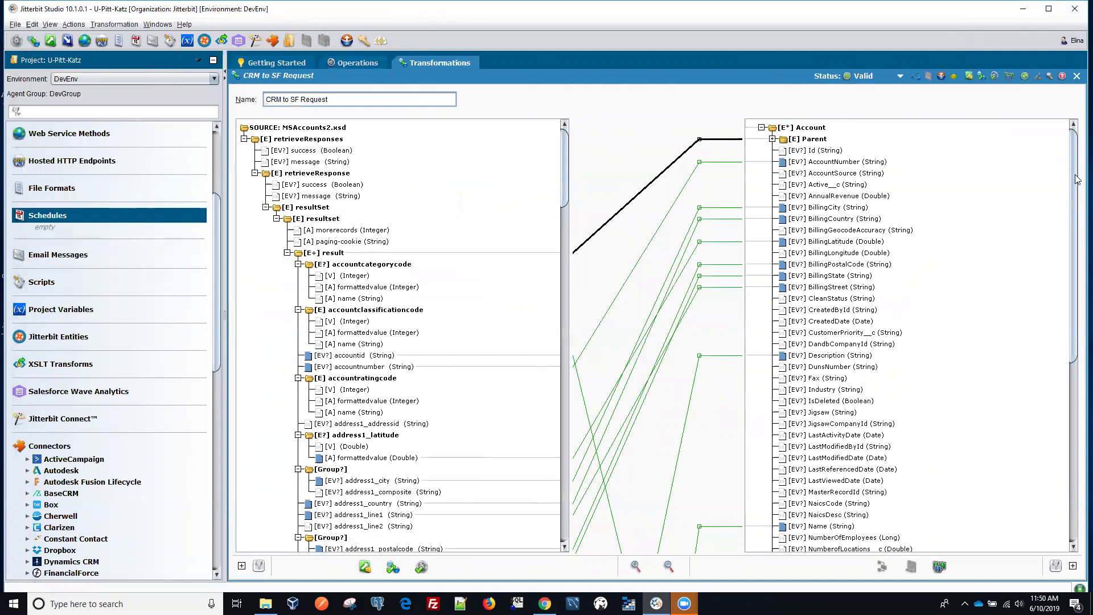
pyautogui.moveTo(1074, 233); pyautogui.dragTo(1076, 412)
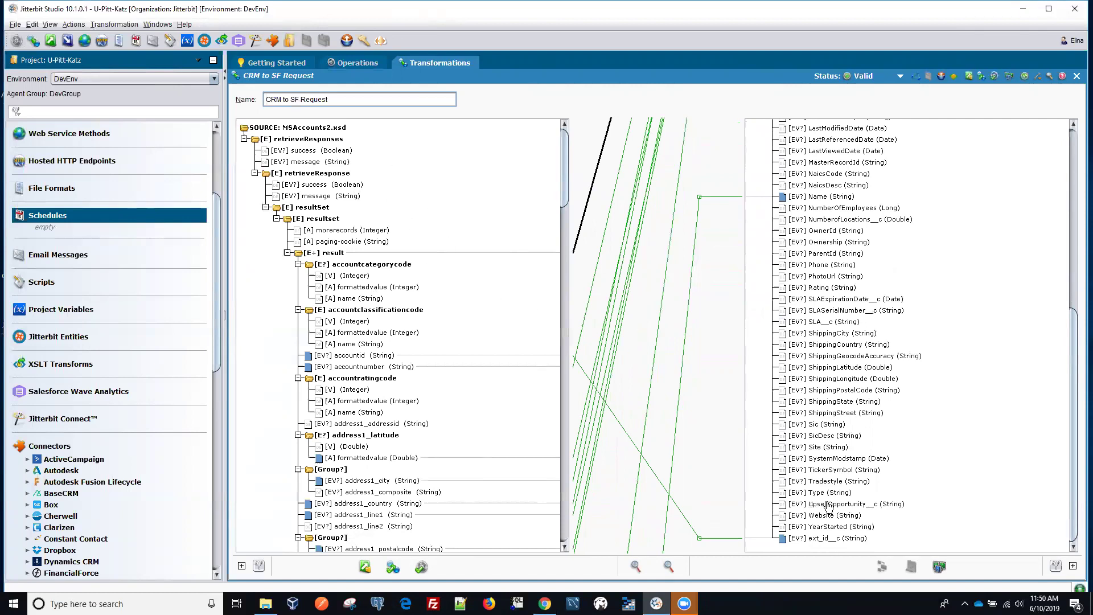
pyautogui.moveTo(1076, 300); pyautogui.dragTo(1078, 139)
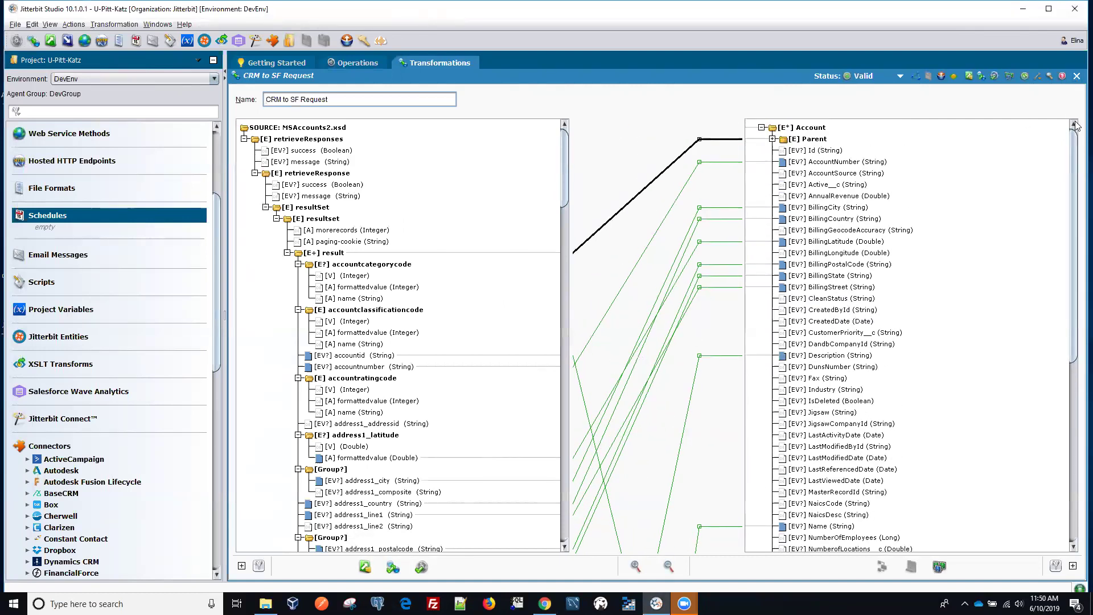
pyautogui.click(1076, 77)
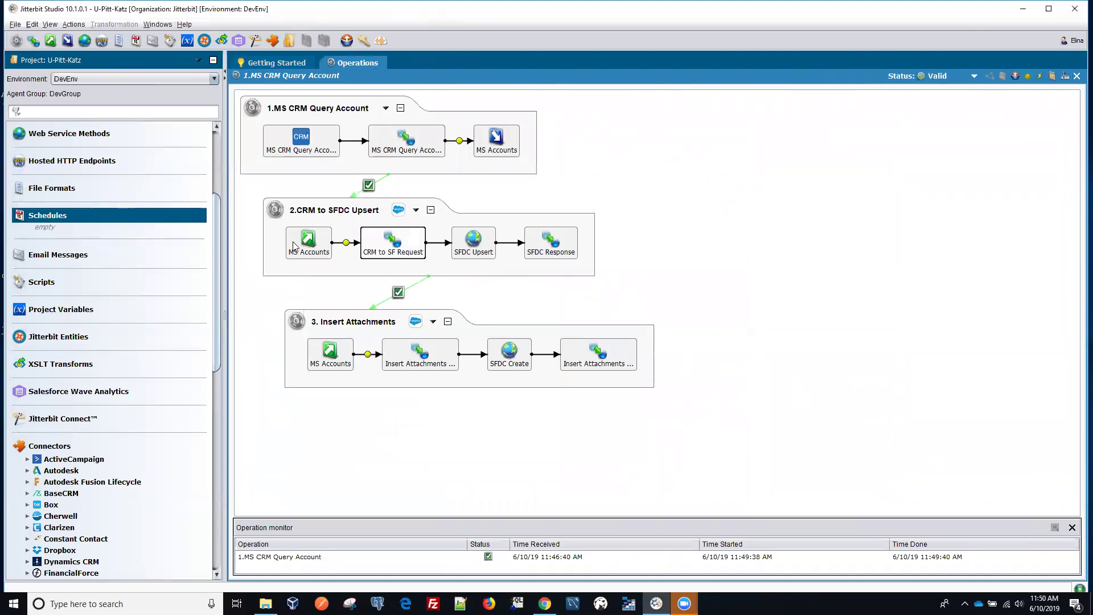
# - Open the Insert Attachments Request mapping and its Attachment Condition formula
pyautogui.moveTo(306, 245)
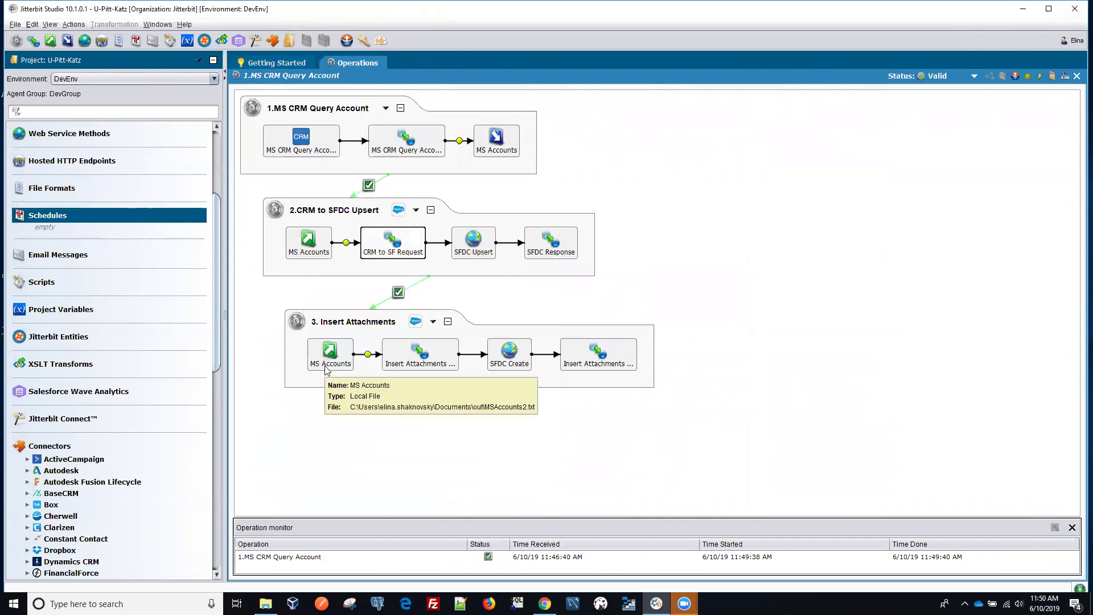
pyautogui.click(421, 356)
pyautogui.doubleClick(424, 358)
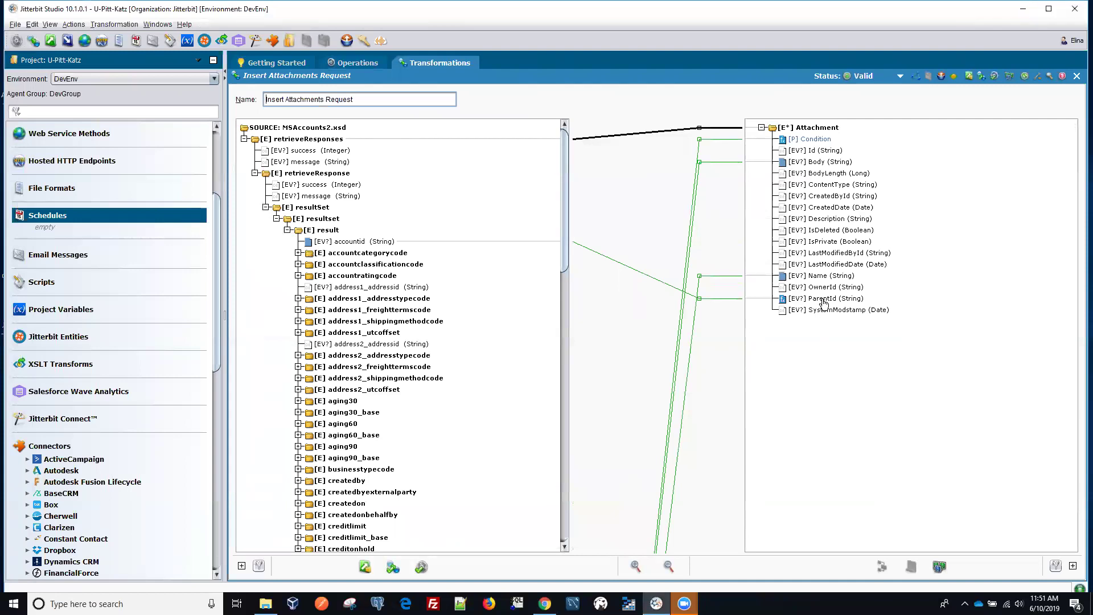
pyautogui.doubleClick(812, 140)
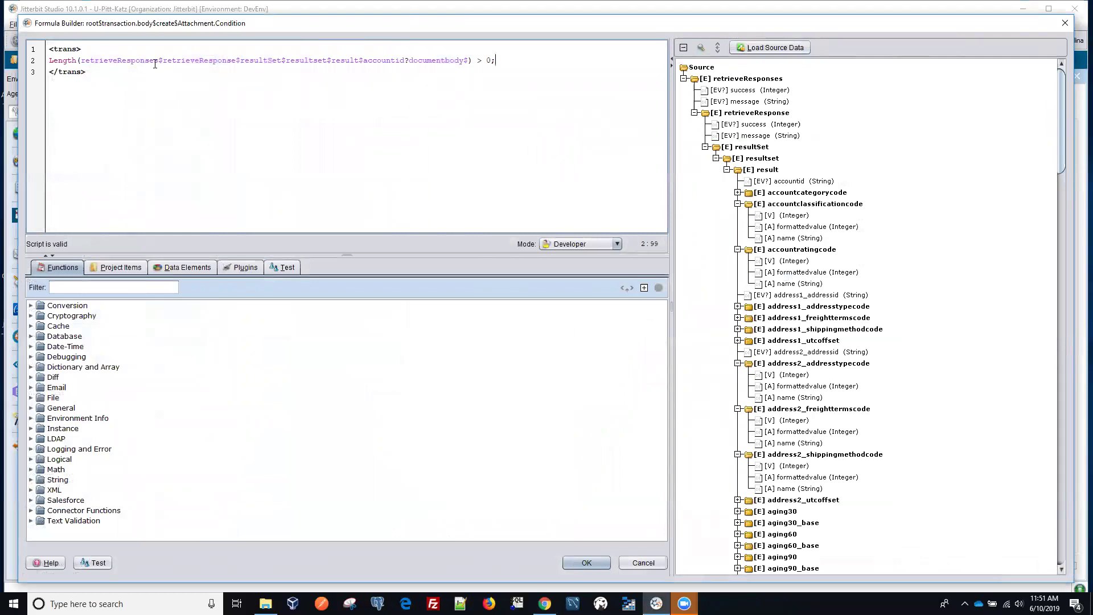
# - Inspect the ParentId SfLookup script, highlighting org.salesforce.username and expanding retrieveResponses
pyautogui.click(583, 564)
pyautogui.doubleClick(818, 299)
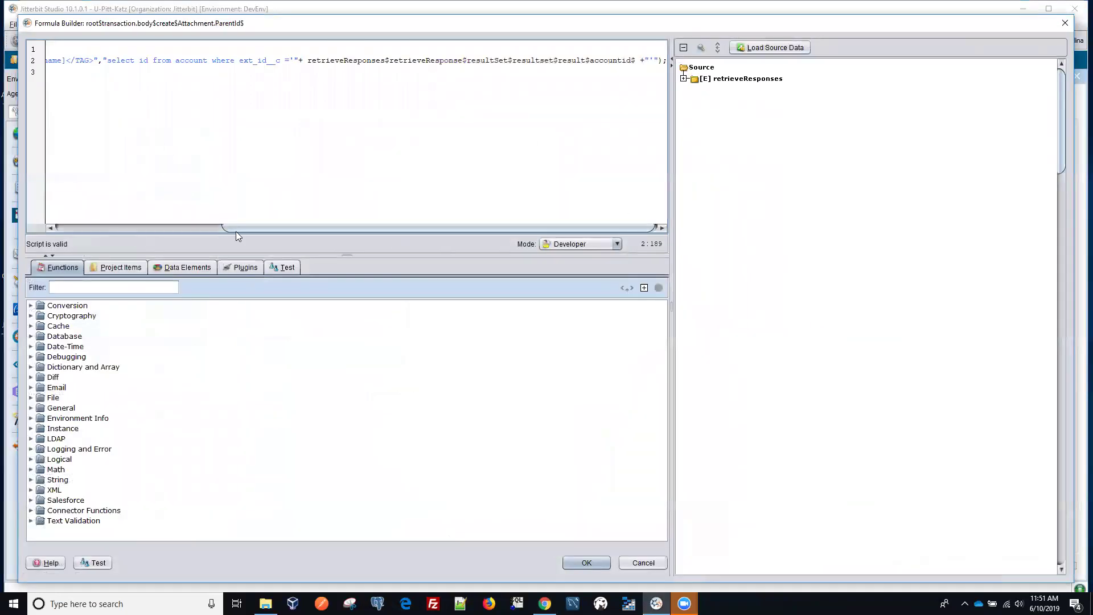
pyautogui.moveTo(257, 229); pyautogui.dragTo(69, 236)
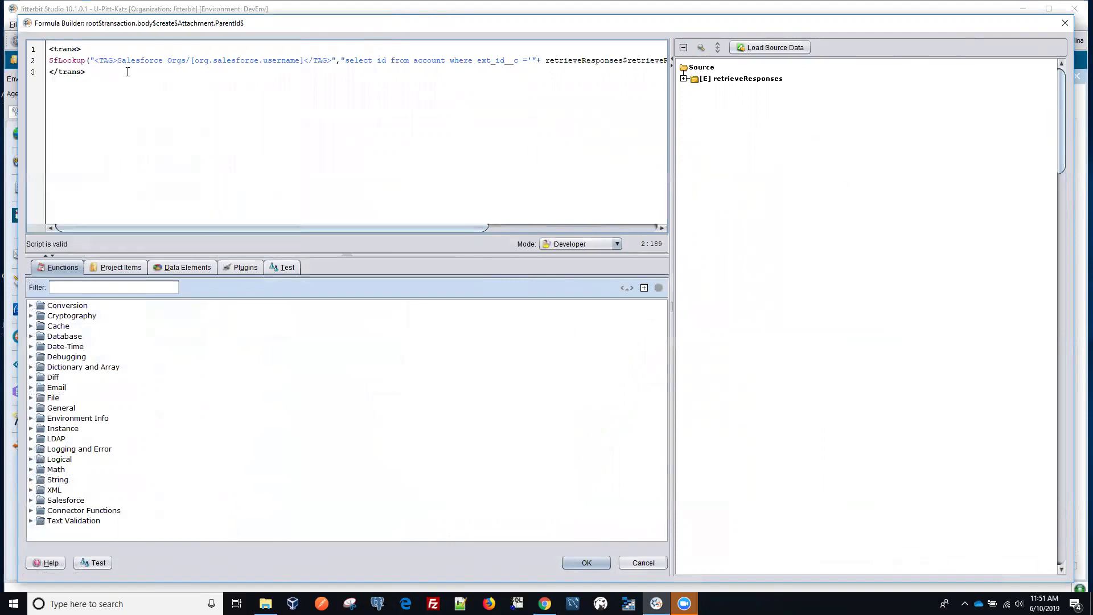
pyautogui.moveTo(65, 60)
pyautogui.moveTo(195, 60); pyautogui.dragTo(304, 62)
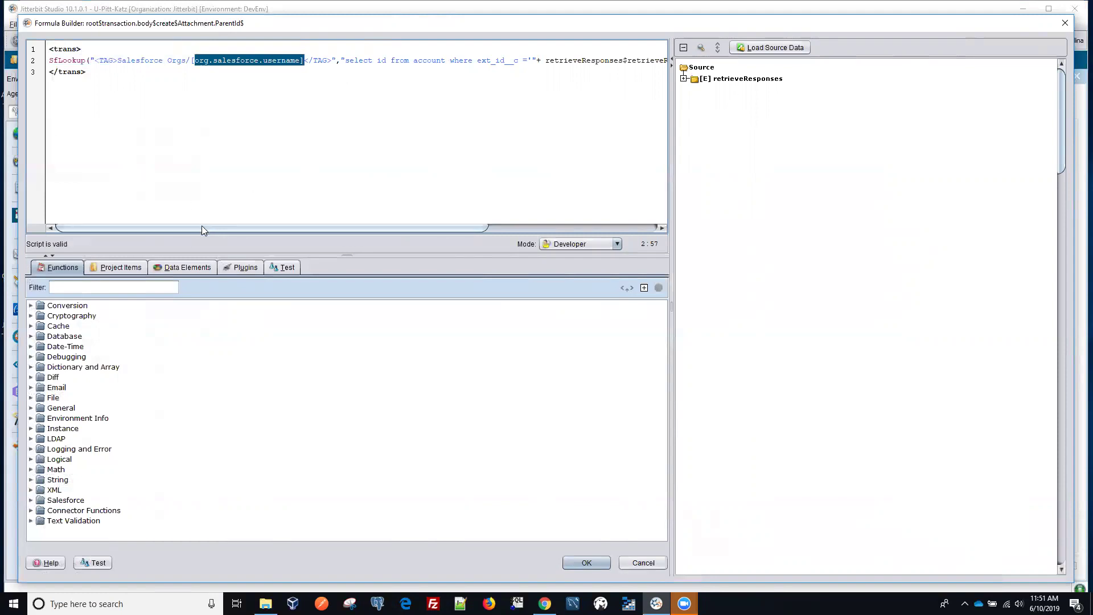
pyautogui.moveTo(202, 226); pyautogui.dragTo(402, 225)
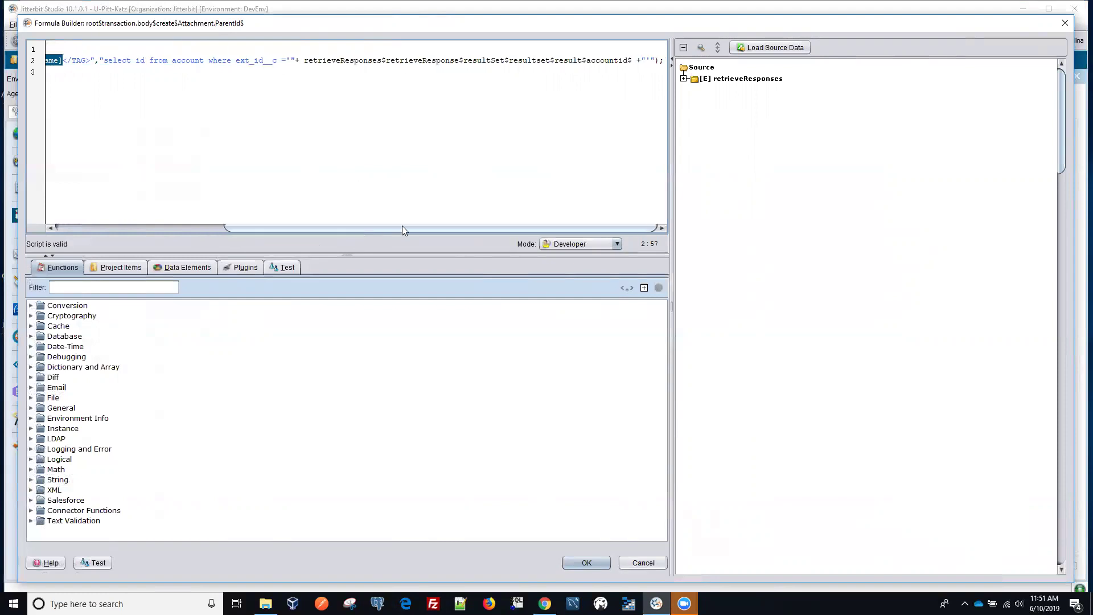
pyautogui.click(683, 79)
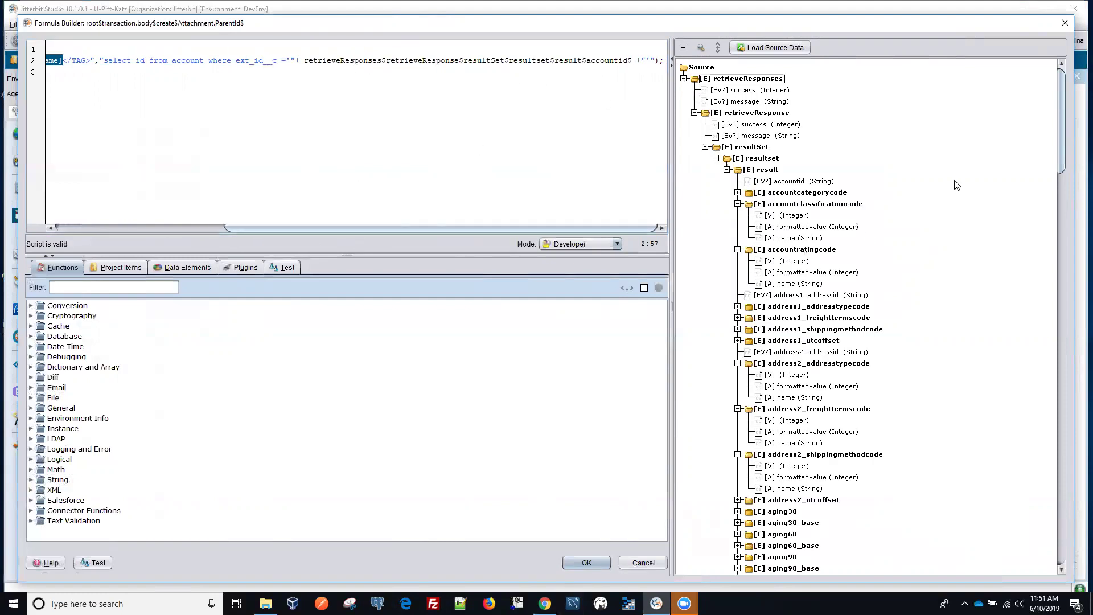
# - Locate the accountid source field, then cancel the ParentId formula and close the mapping
pyautogui.moveTo(1061, 122); pyautogui.dragTo(1073, 546)
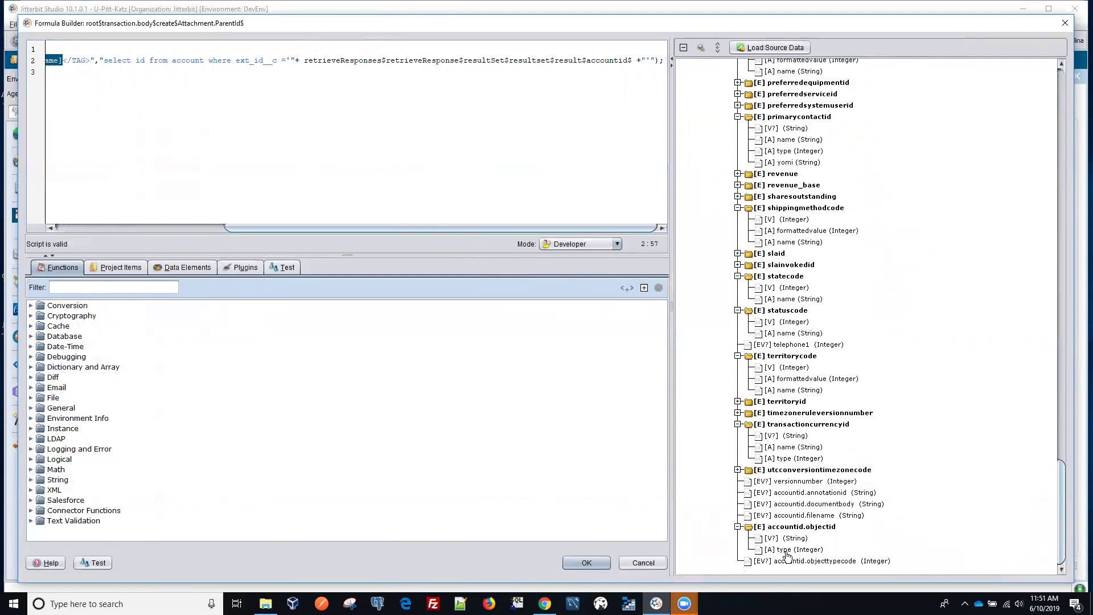
pyautogui.moveTo(1061, 521); pyautogui.dragTo(1034, 134)
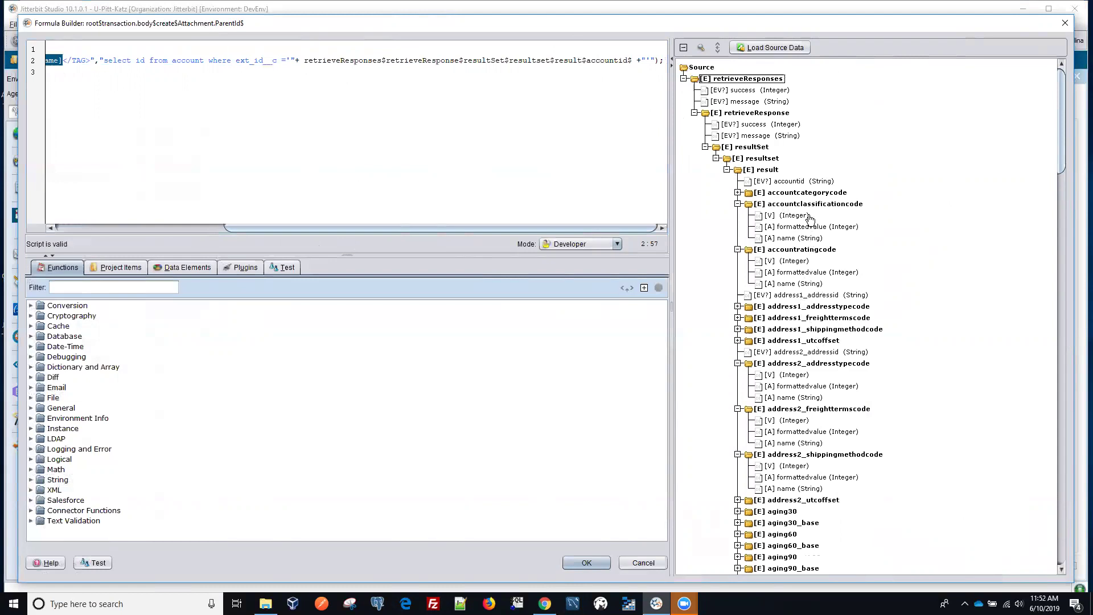
pyautogui.click(785, 182)
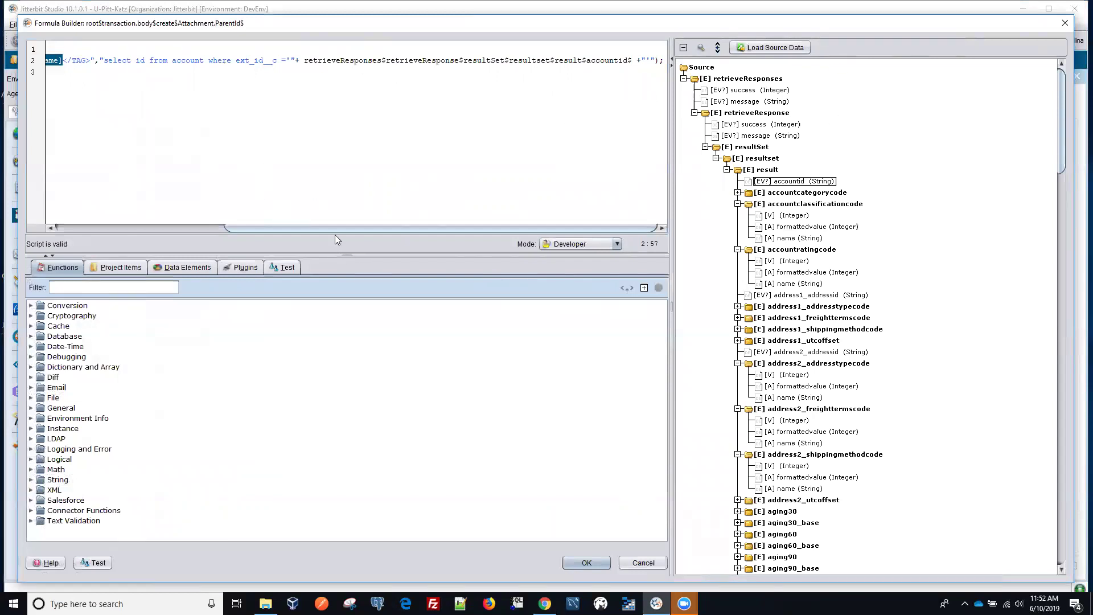
pyautogui.moveTo(333, 227); pyautogui.dragTo(105, 234)
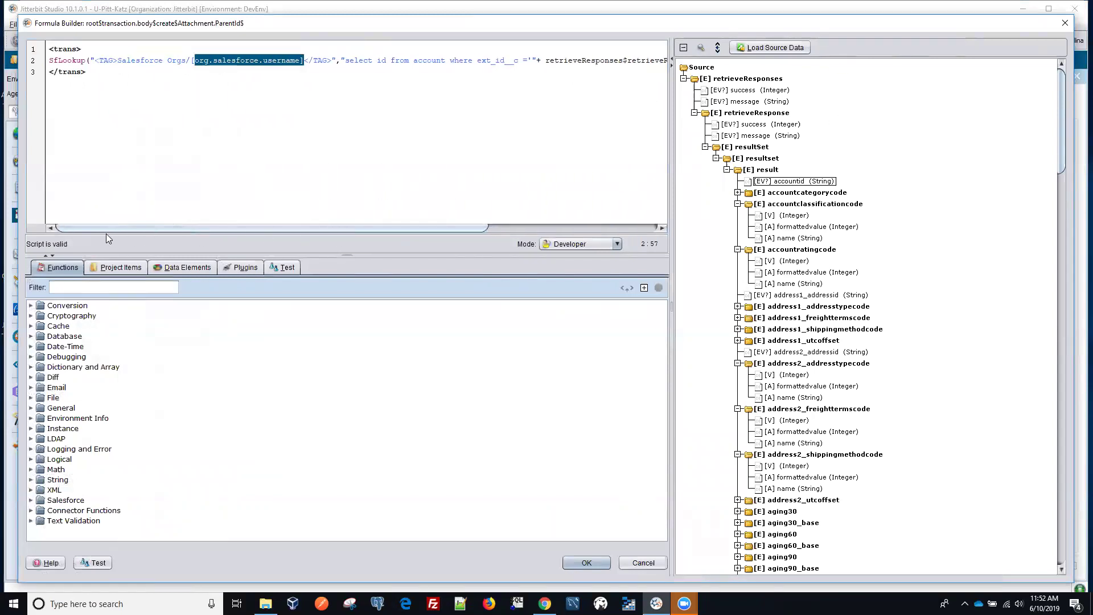
pyautogui.click(643, 565)
pyautogui.click(1076, 76)
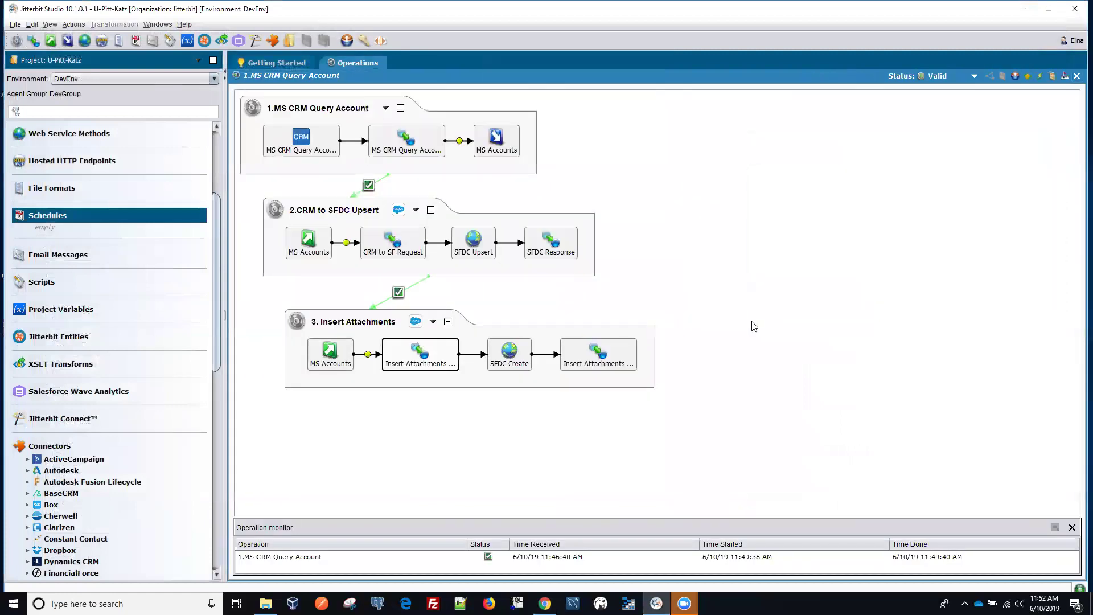